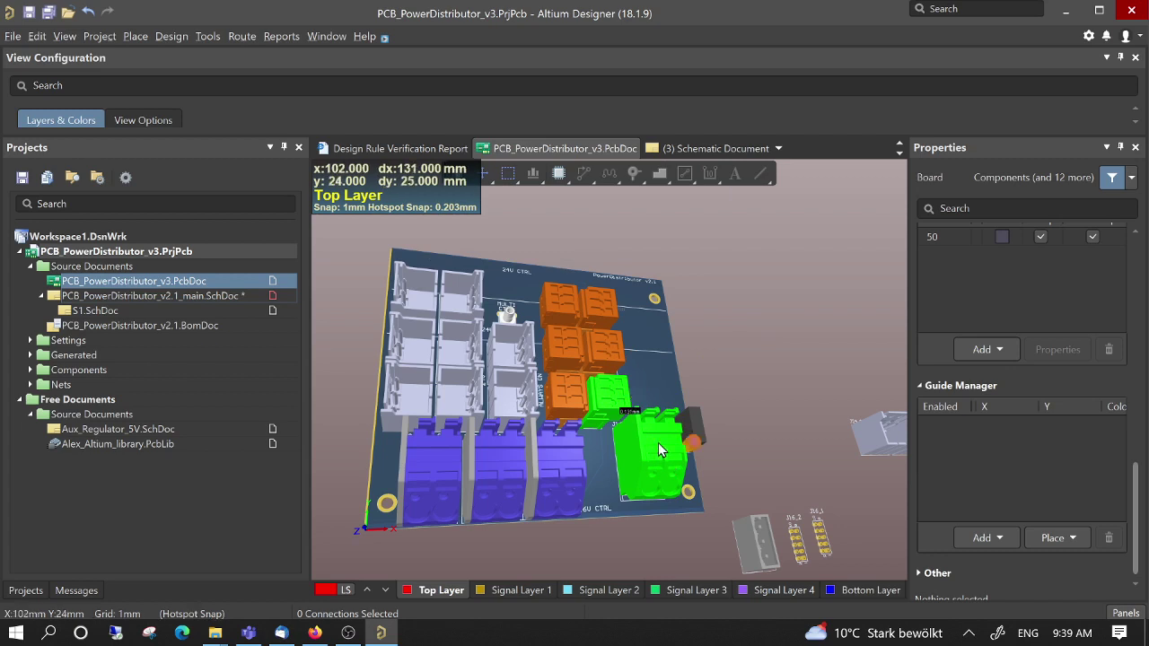
Step: Tilt the 3D board and try selecting the overlapping green J16 connector
left_click_drag(667, 475, 670, 482)
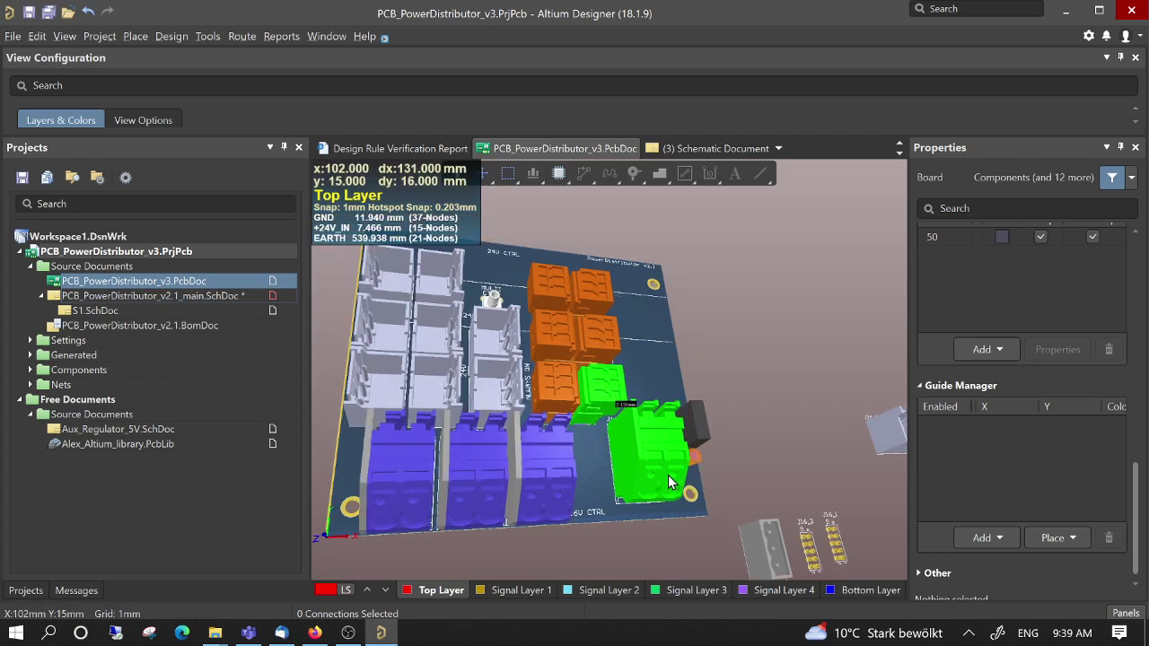
scroll(668, 475, "up", 1)
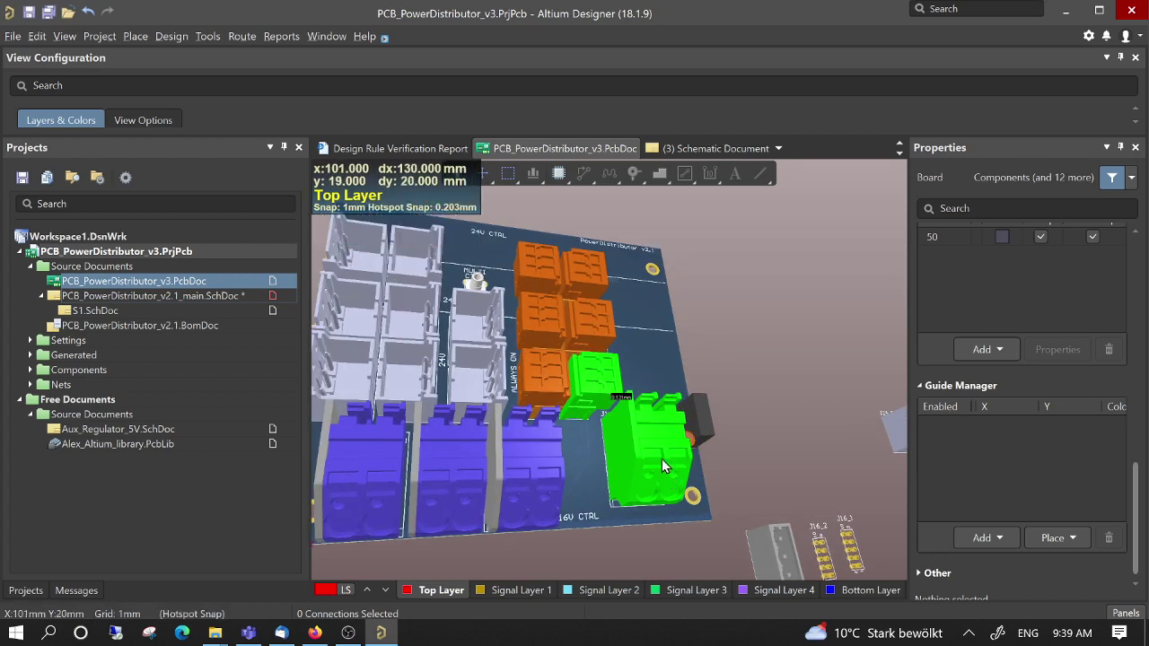
scroll(656, 447, "up", 1)
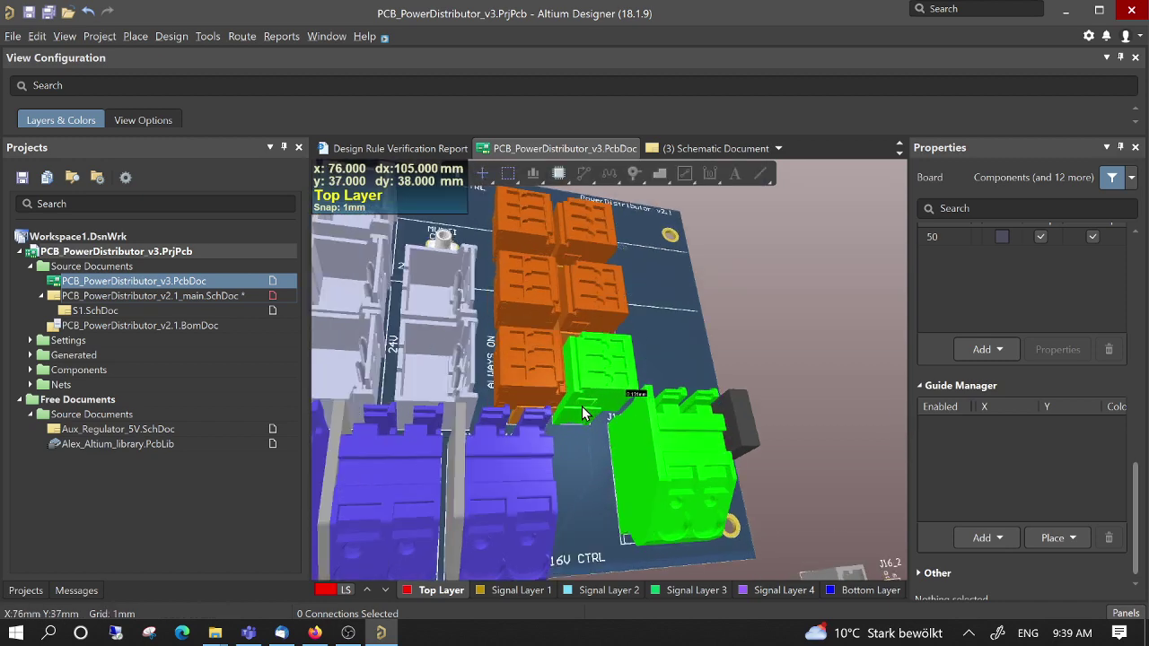
scroll(582, 413, "up", 1)
scroll(641, 401, "up", 1)
scroll(641, 401, "up", 1)
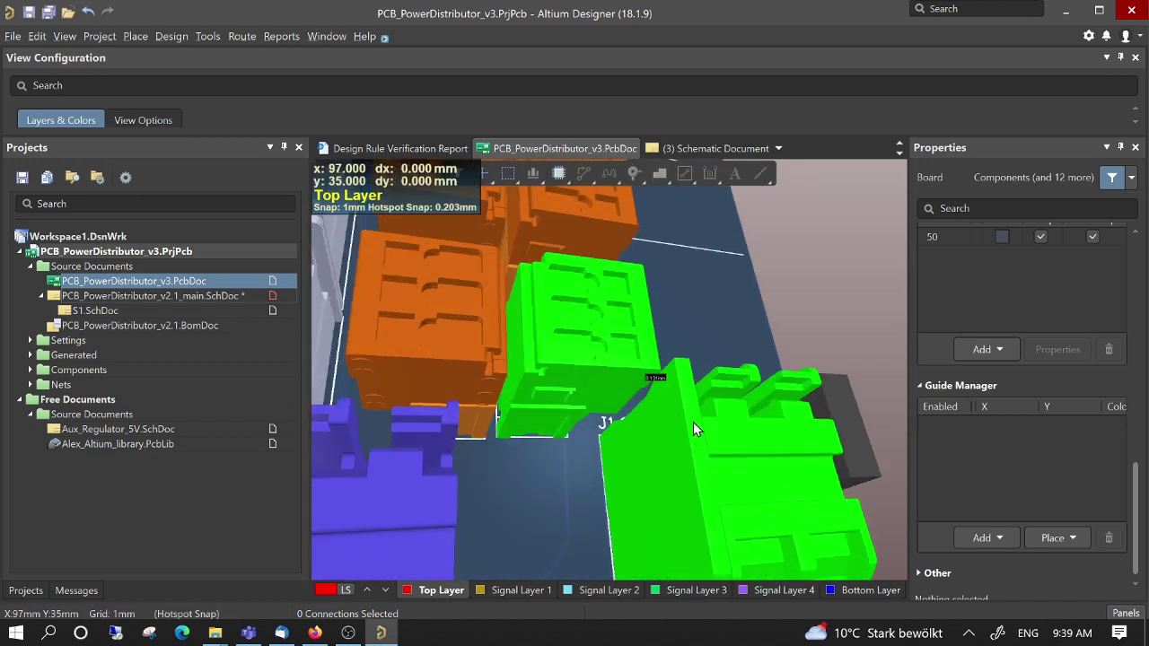
left_click(692, 421)
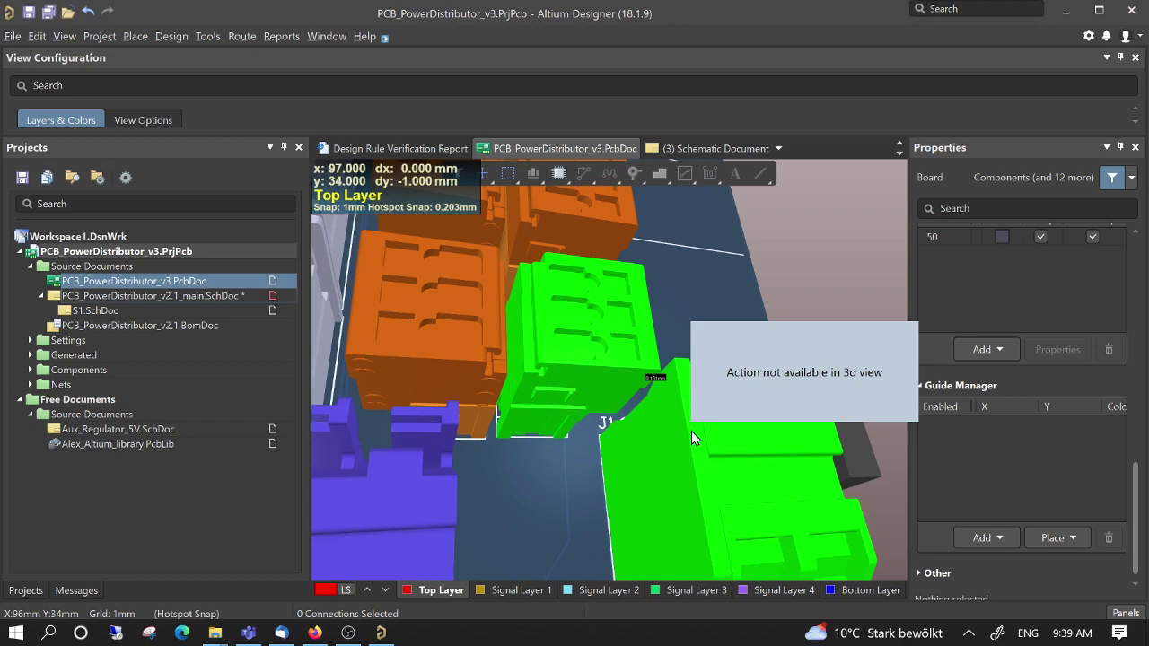
scroll(675, 445, "down", 1)
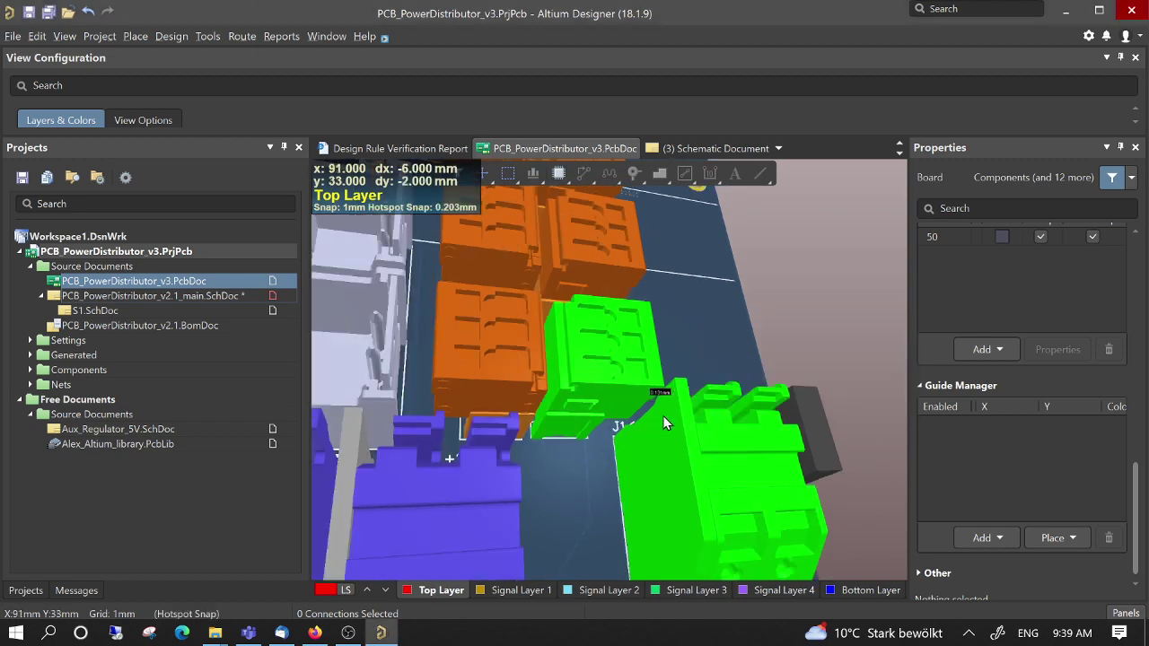
scroll(668, 431, "down", 1)
scroll(657, 421, "down", 1)
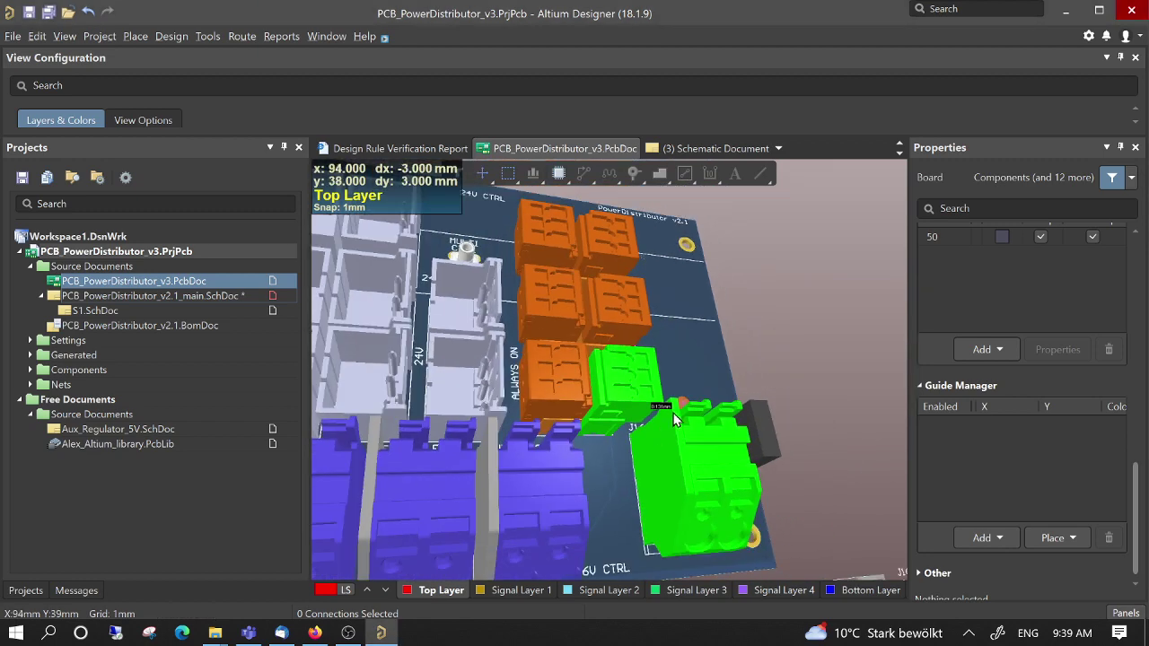
scroll(676, 414, "down", 1)
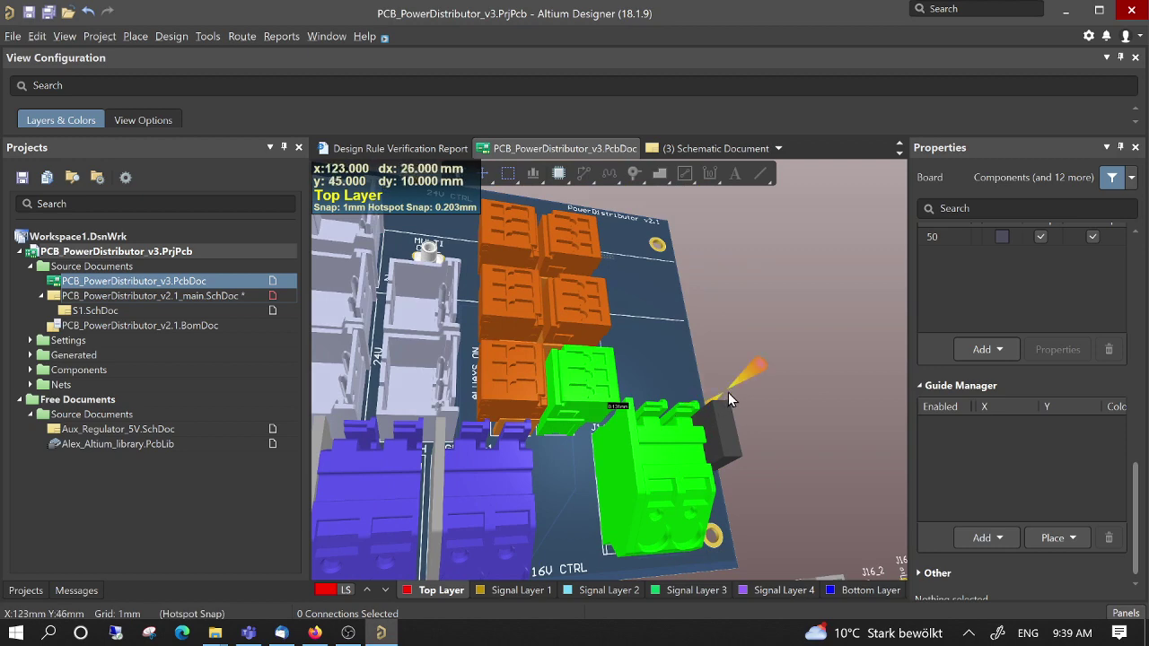
key("2")
key("shift+s")
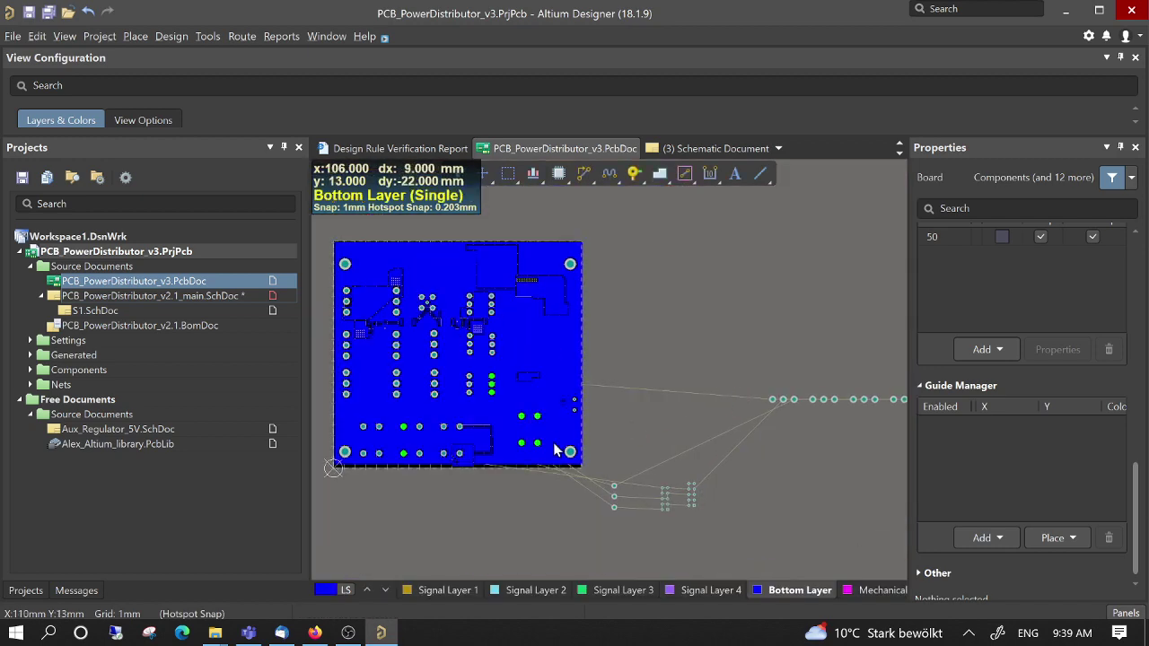
scroll(534, 447, "down", 1)
scroll(535, 447, "up", 2)
scroll(448, 377, "up", 1)
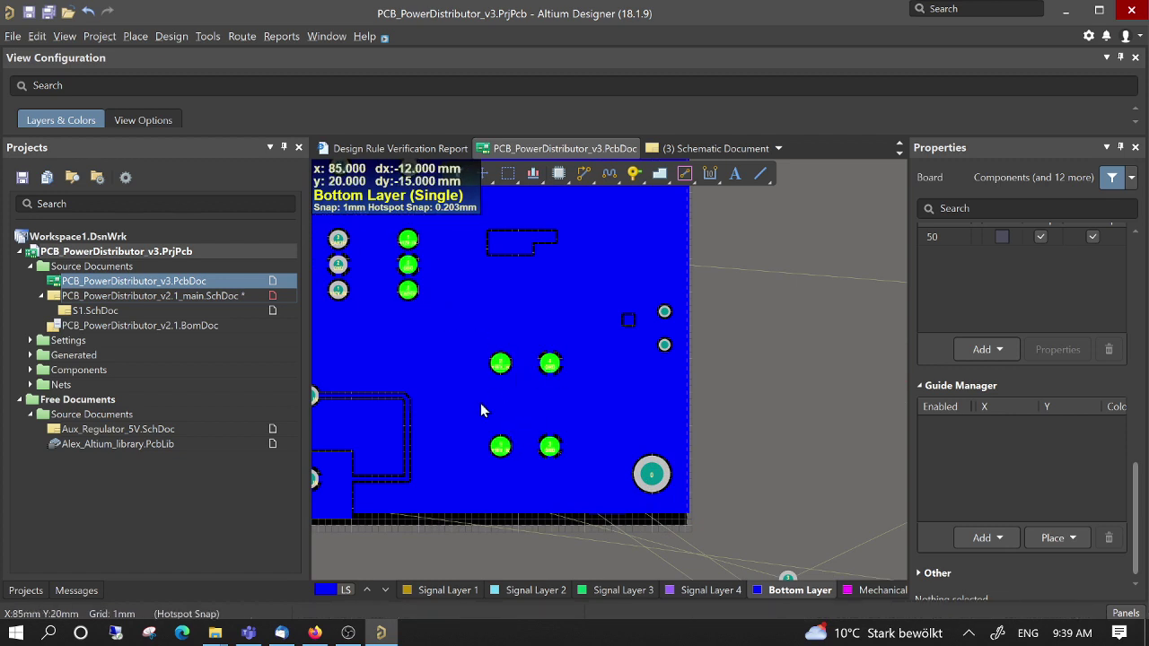
left_click(530, 407)
left_click(530, 407)
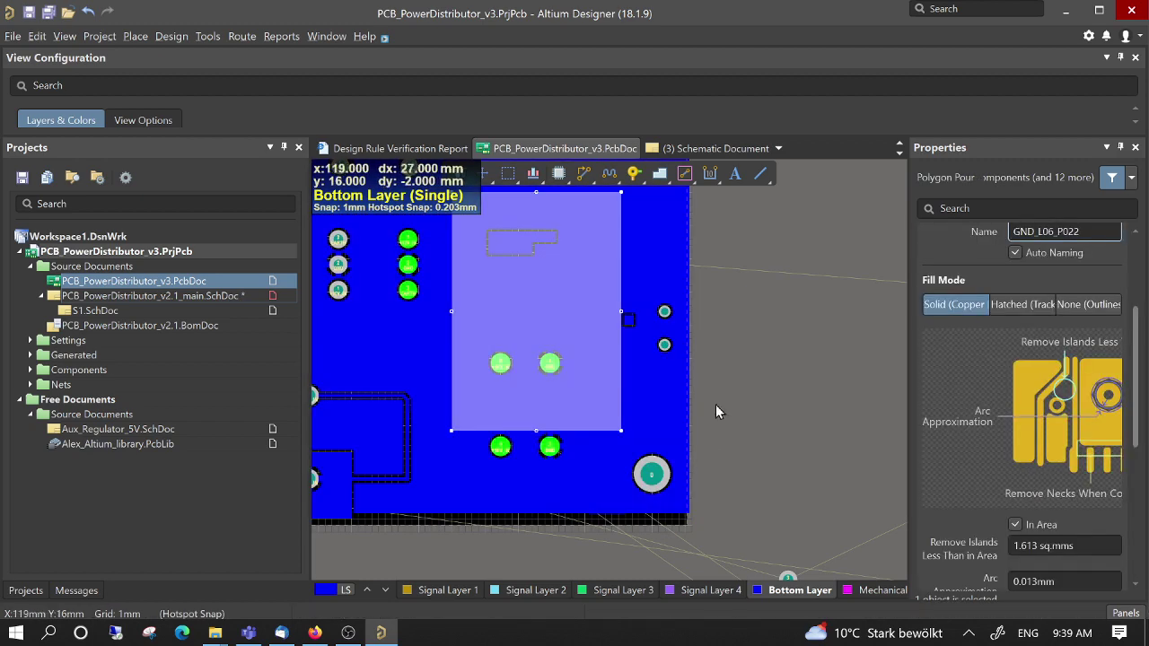
left_click(528, 427)
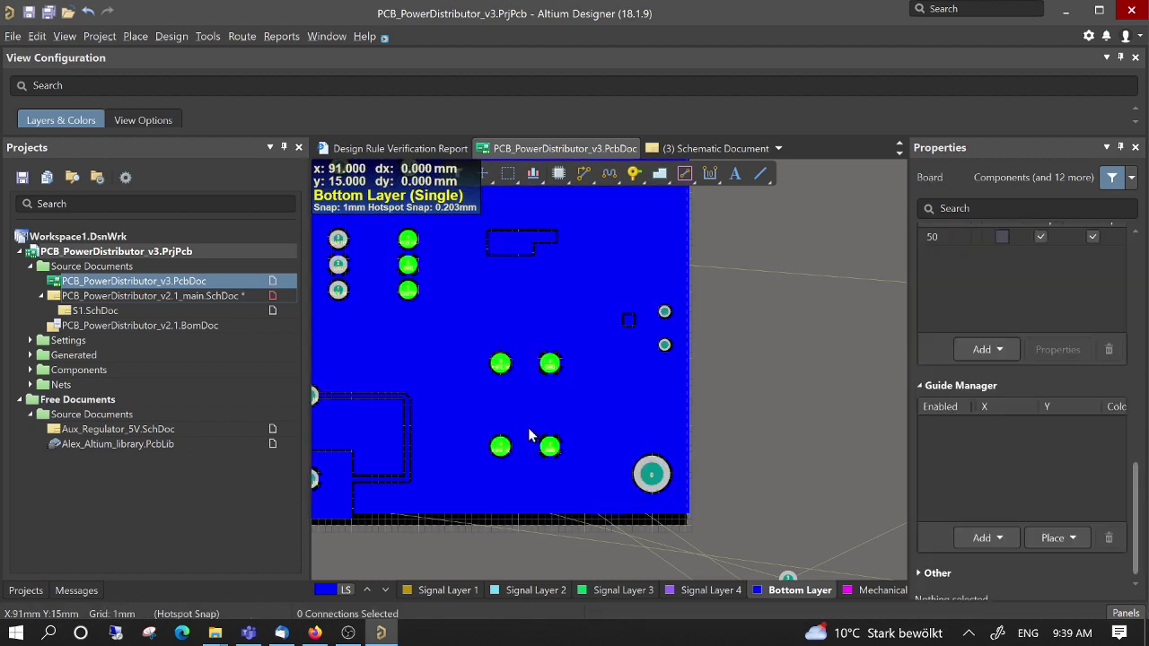
left_click(527, 427)
key("Escape")
left_click(528, 410)
left_click(788, 393)
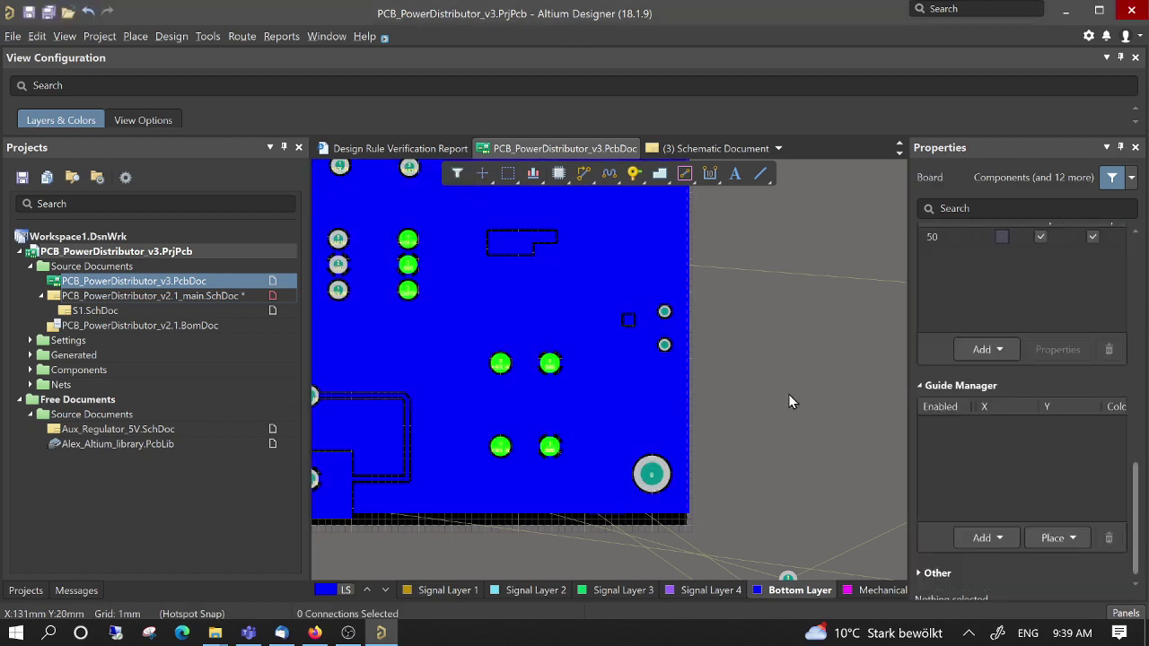
Step: Shelve all 69 polygon pours from the Tools > Polygon Pours menu
key("t")
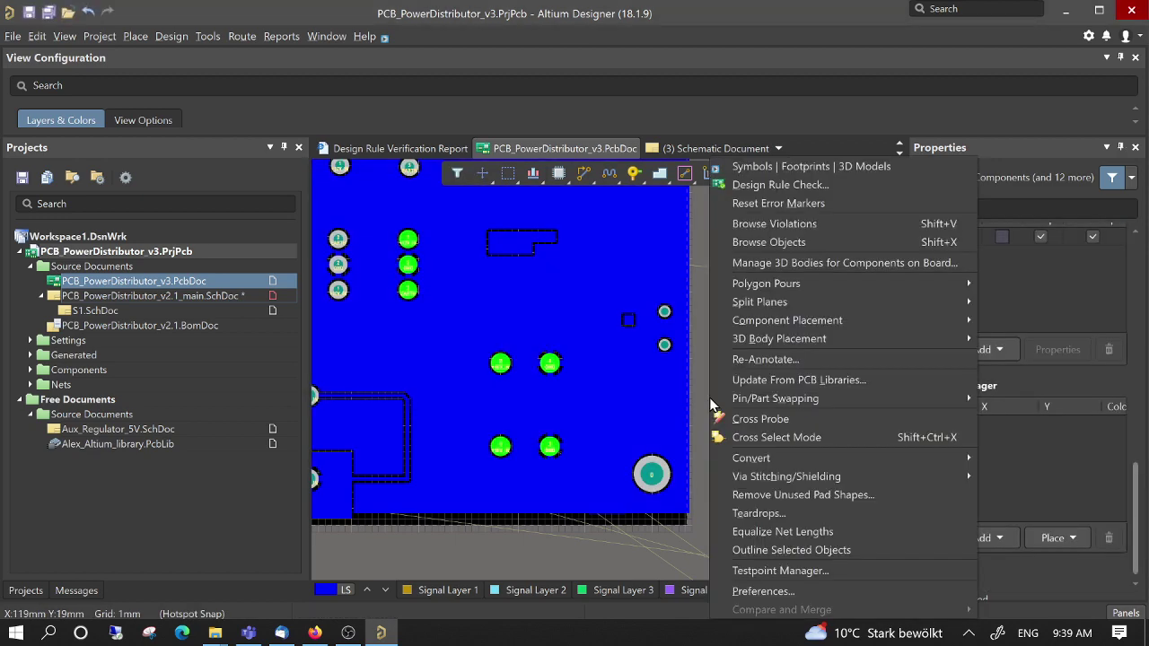
key("g")
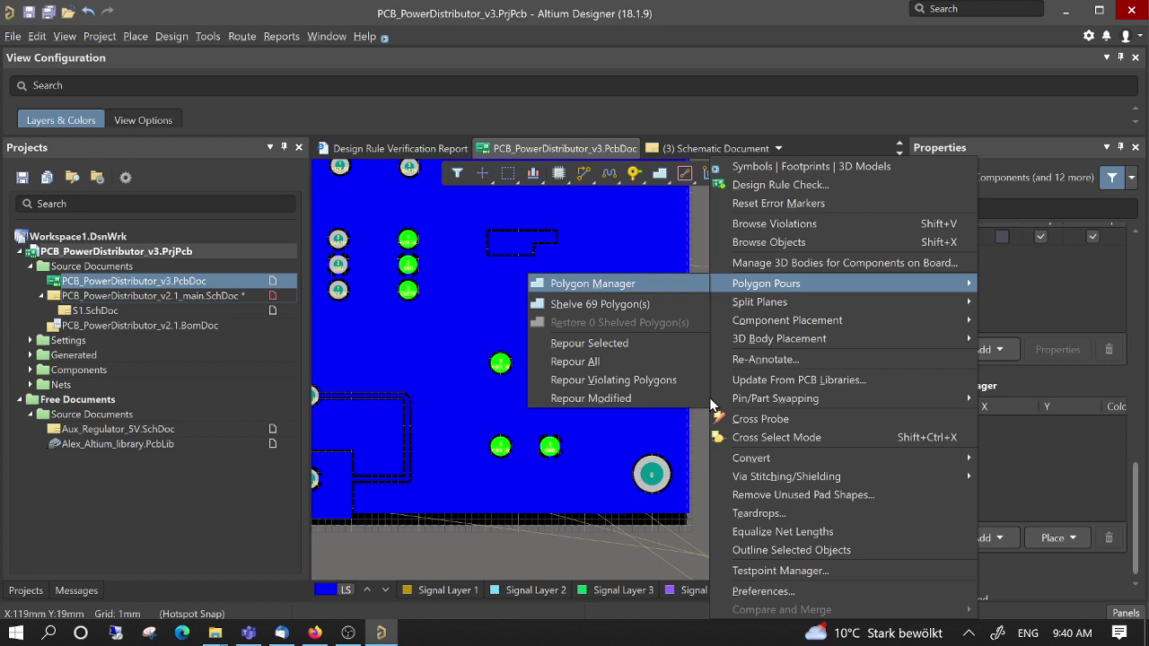
key("h")
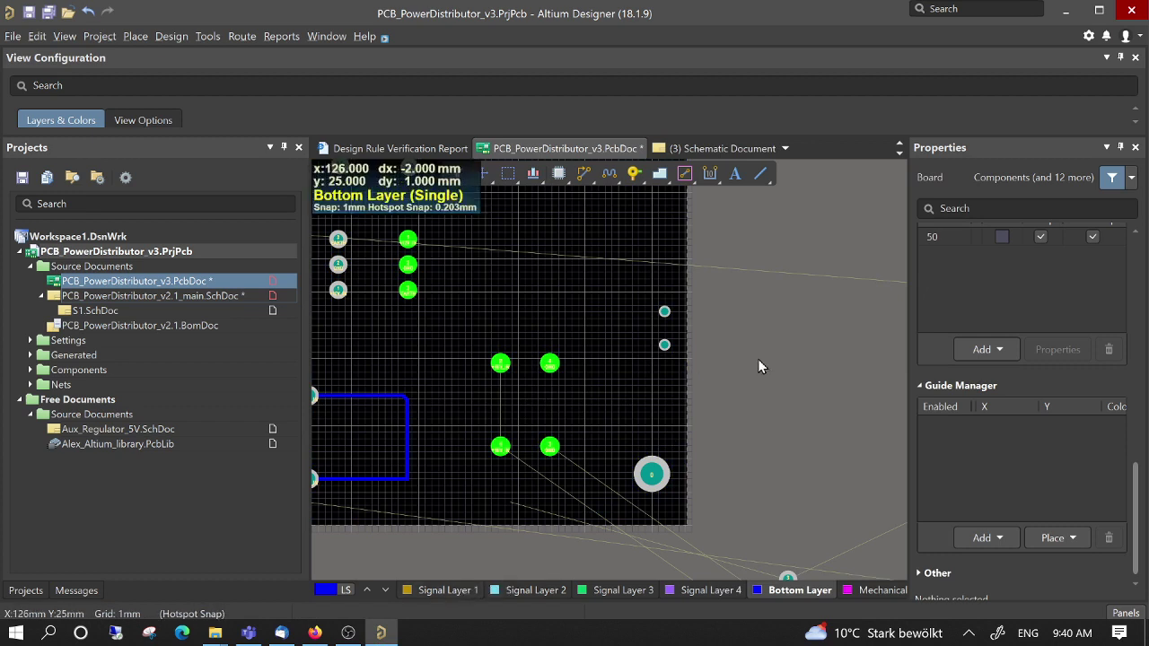
Step: Cycle the Shift+S layer display modes until every layer shows in full colour around J16
key("shift+s")
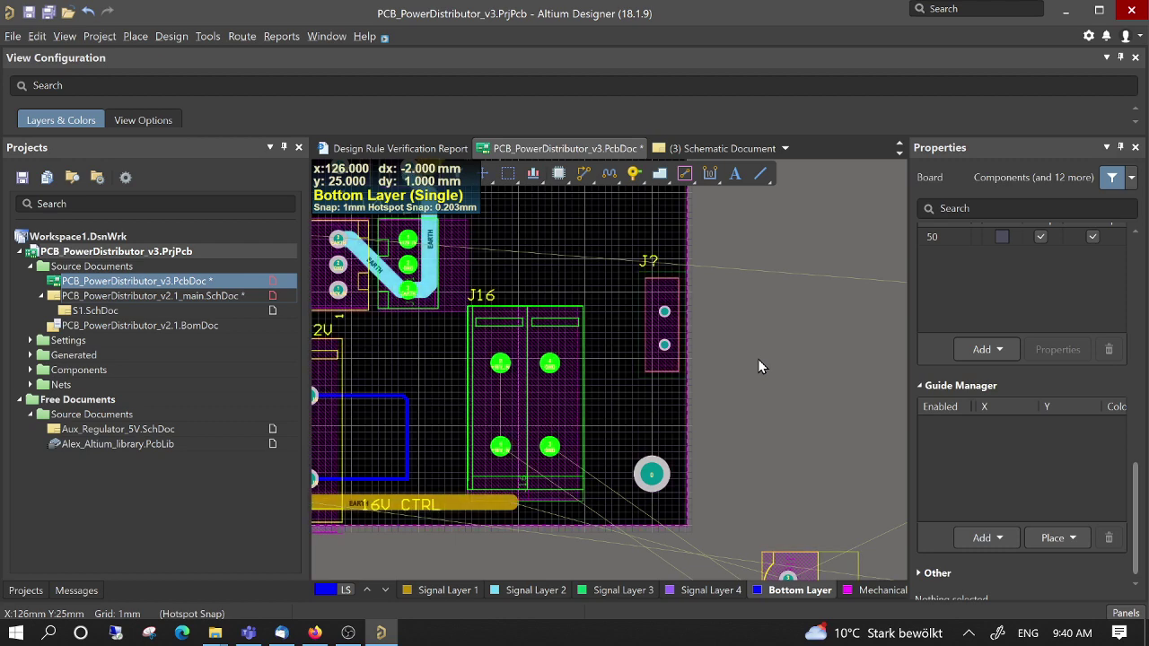
scroll(712, 370, "left", 2)
scroll(682, 371, "down", 2)
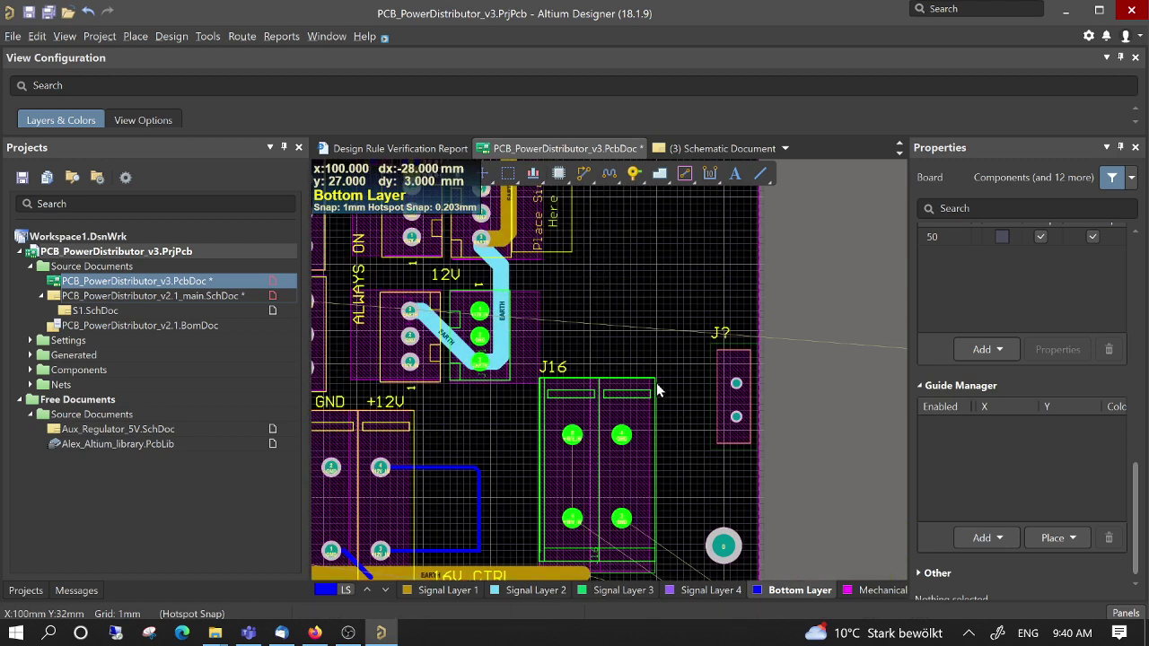
scroll(655, 382, "up", 2)
scroll(655, 383, "up", 1)
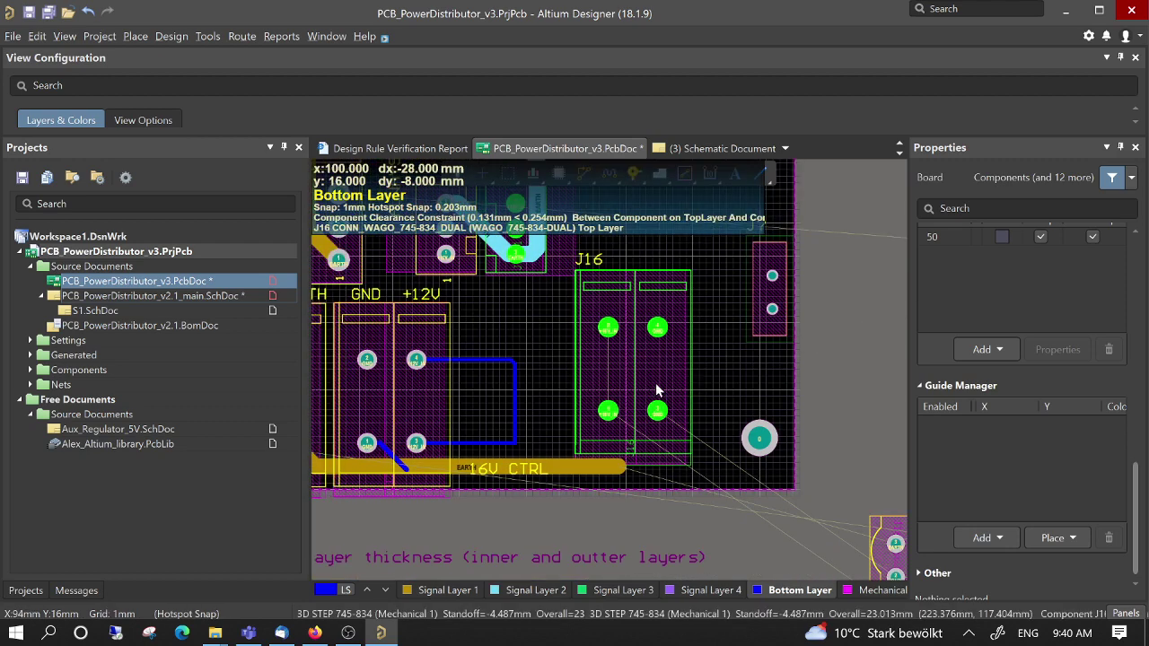
key("shift+s")
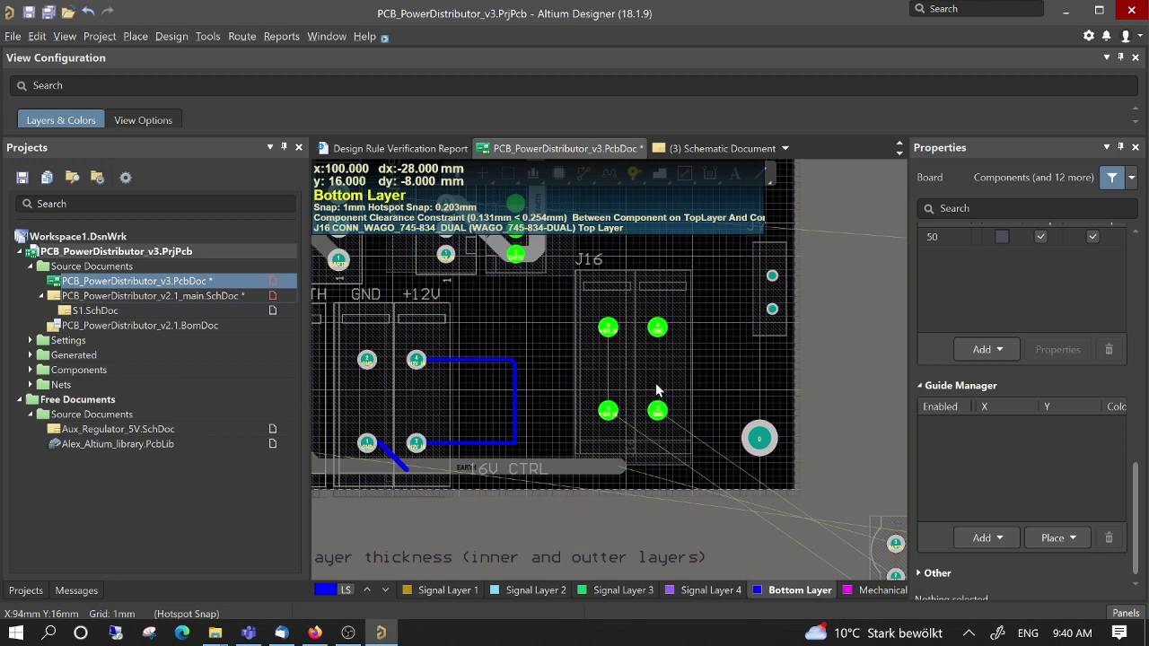
key("shift+s")
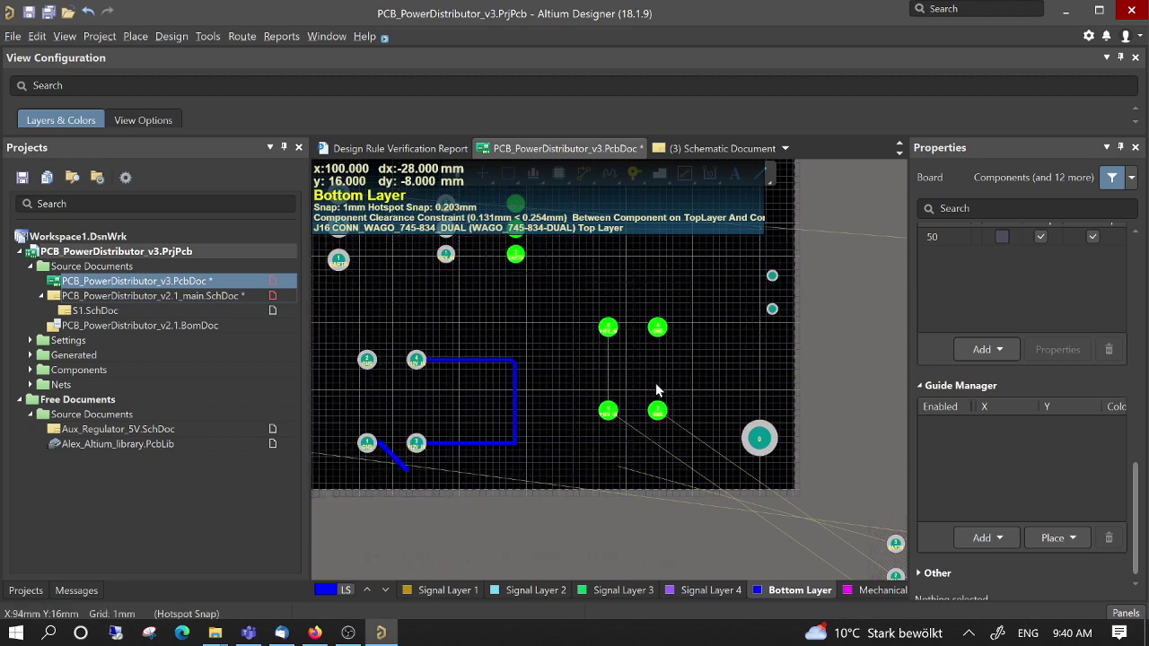
key("shift+s")
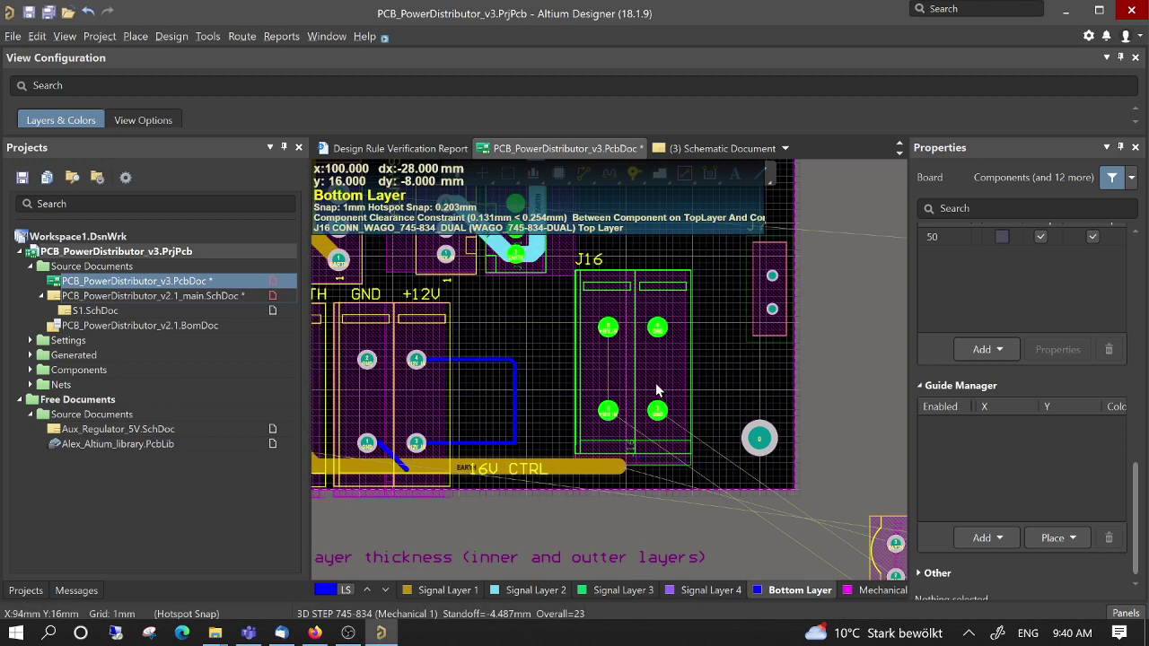
key("shift+s")
key("shift+s")
key("shift+s")
Step: Nudge J16 slightly away from its neighbour and return to the 3D view
left_click(656, 390)
left_click_drag(656, 390, 673, 415)
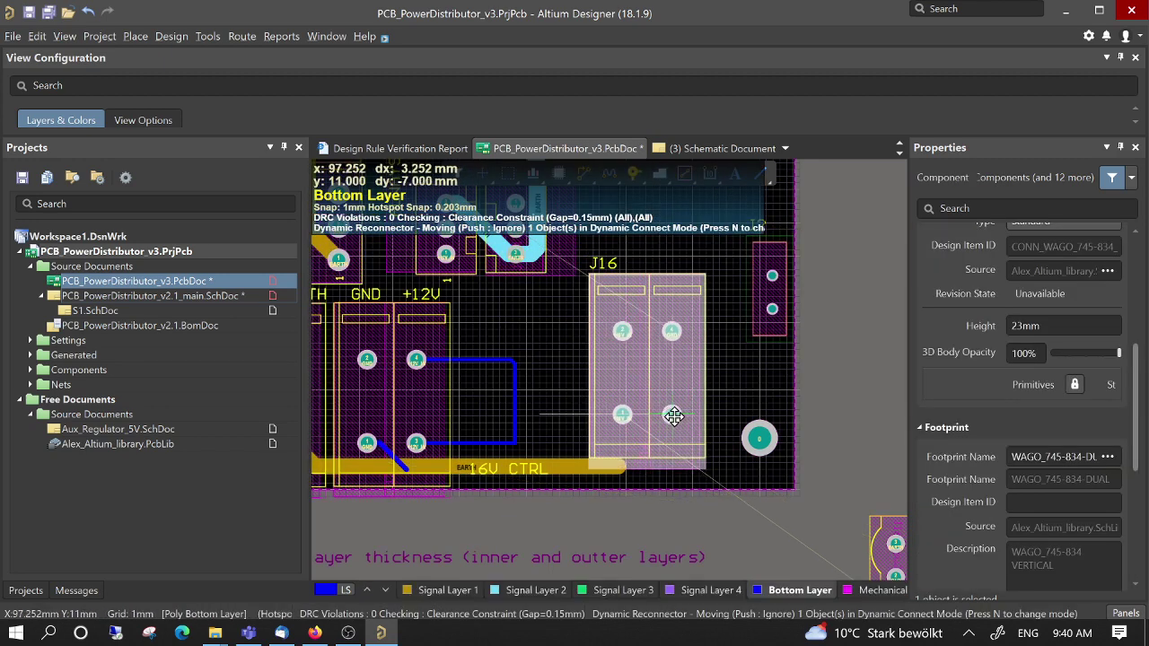
left_click(673, 416)
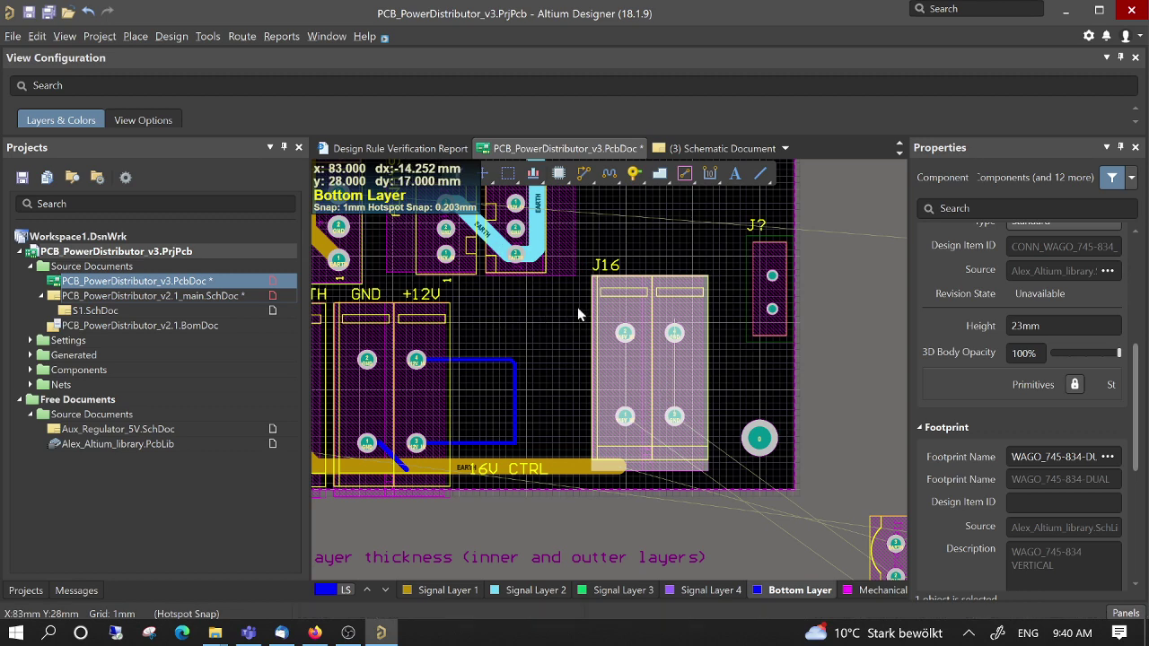
key("3")
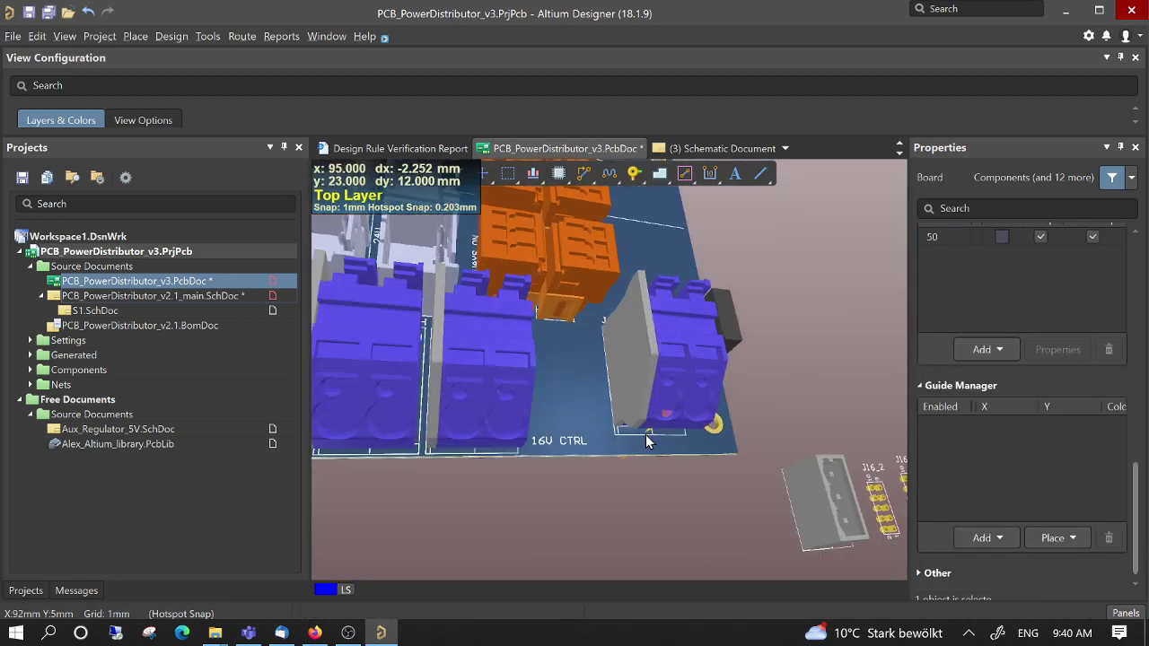
scroll(645, 434, "up", 2)
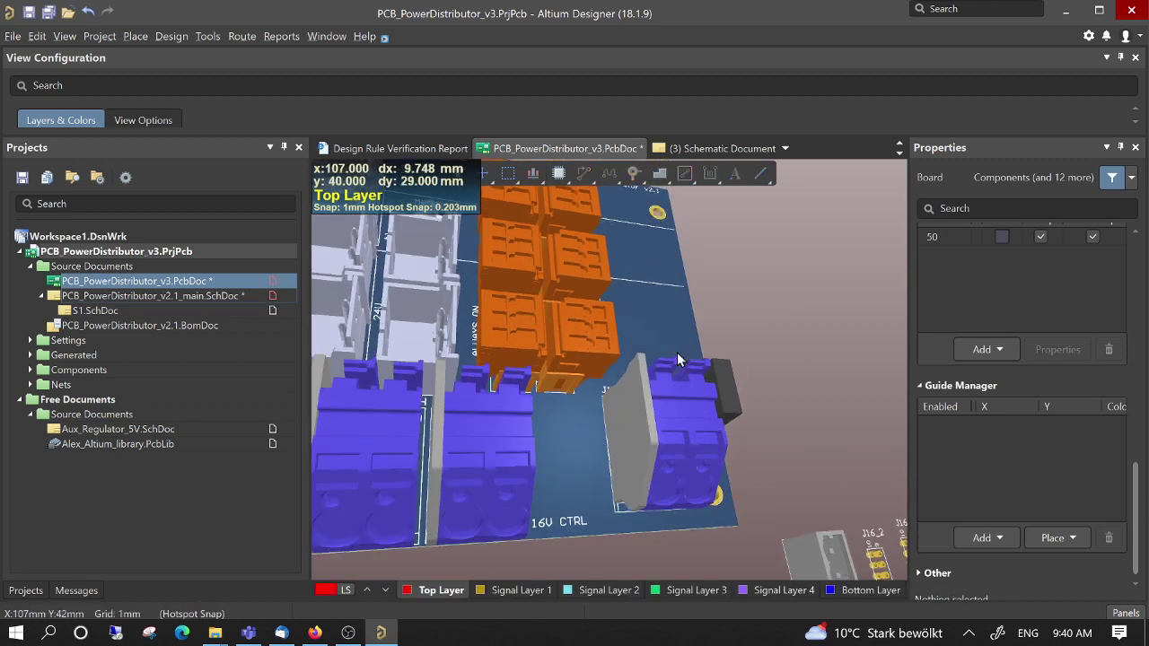